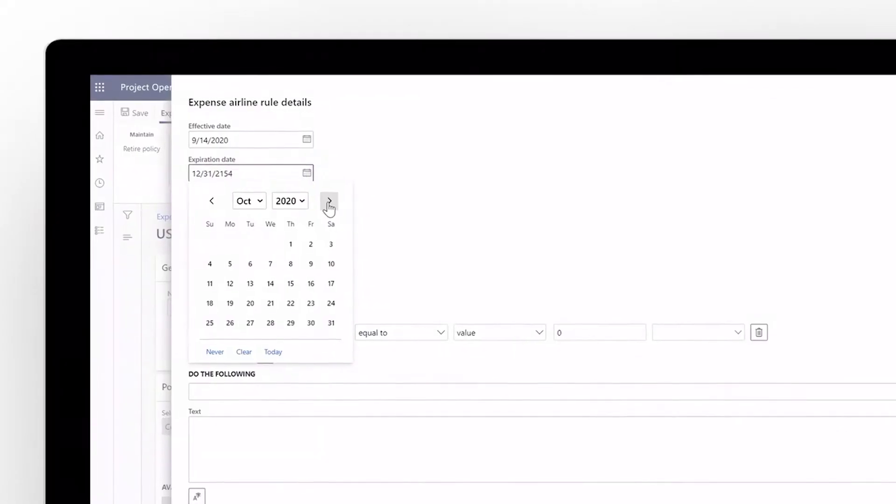
Set the airline rule's expiration to 12/31/2020 and view the 240.00 USD expense's policy note.
left_click(332, 204)
left_click(301, 336)
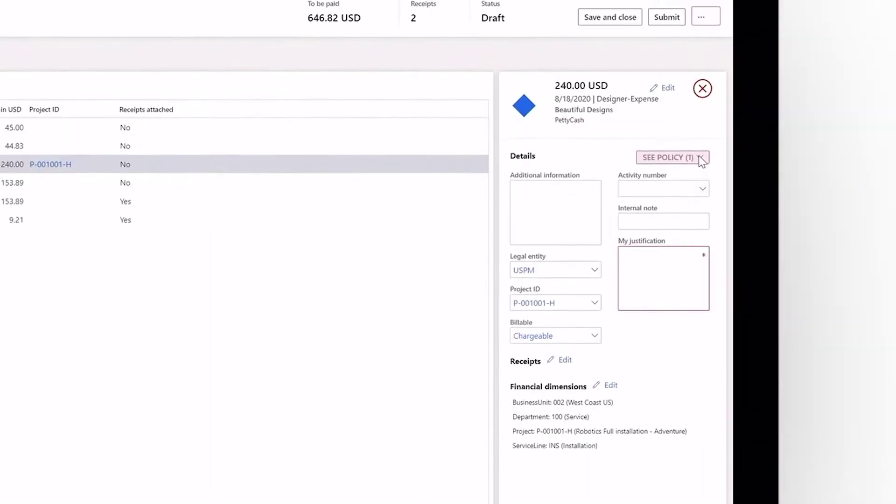
left_click(698, 157)
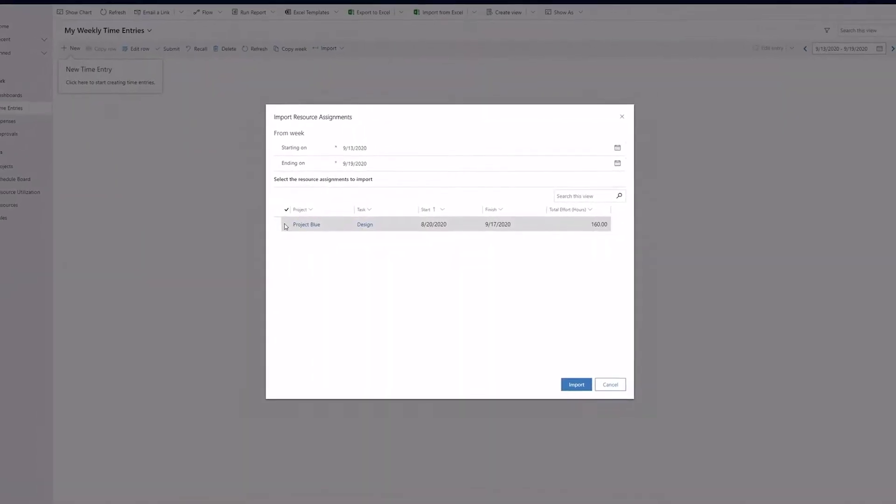
Import the Project Blue Design assignment, adjust Friday's hours, and re-run the import.
left_click(286, 225)
left_click(573, 378)
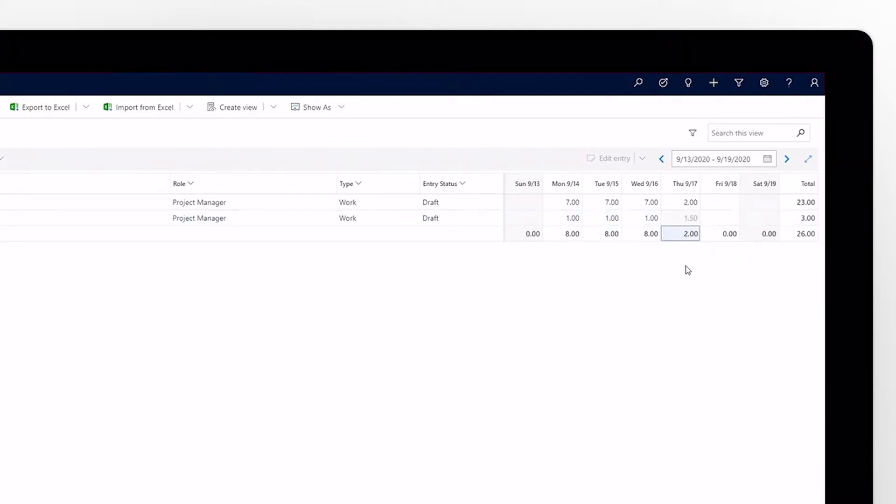
type("1:20")
left_click(721, 216)
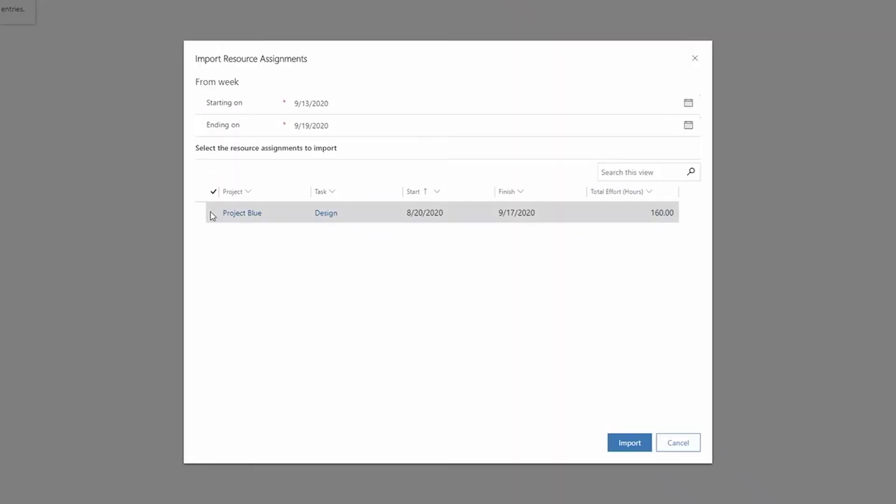
left_click(629, 442)
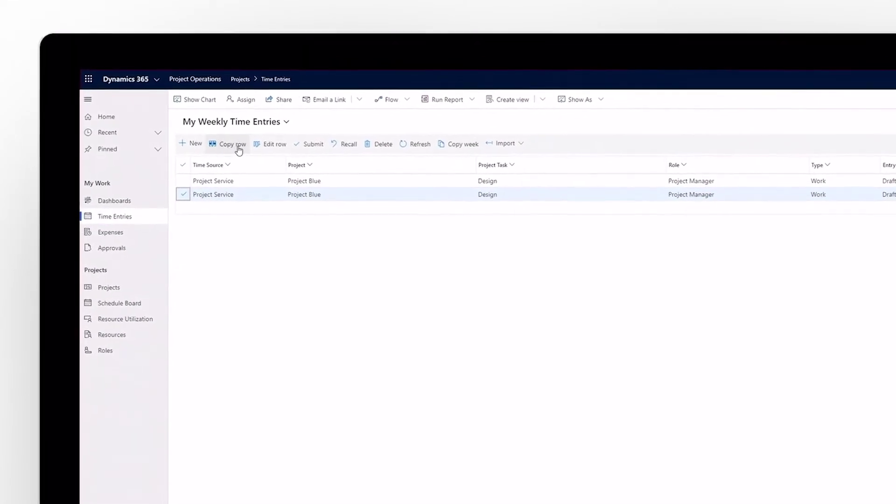
Copy the Project Blue row, then log 1.00 hour on Customer Feedback Session and submit it.
left_click(242, 148)
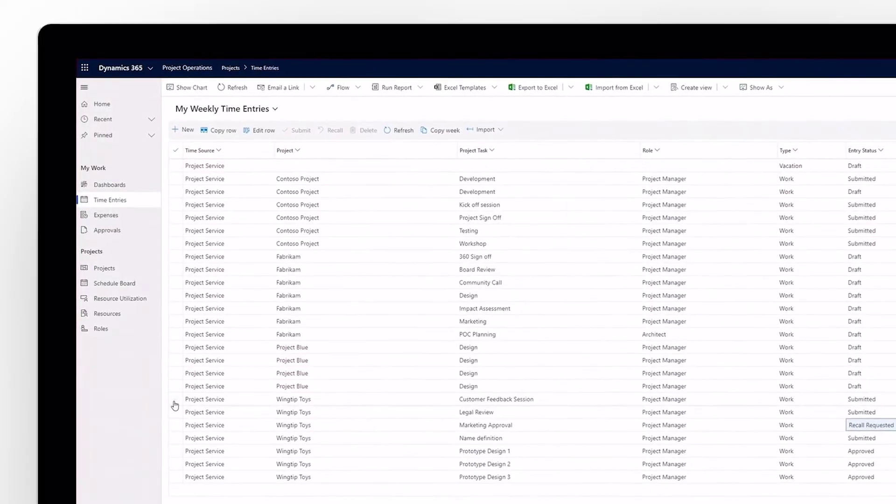
left_click(175, 402)
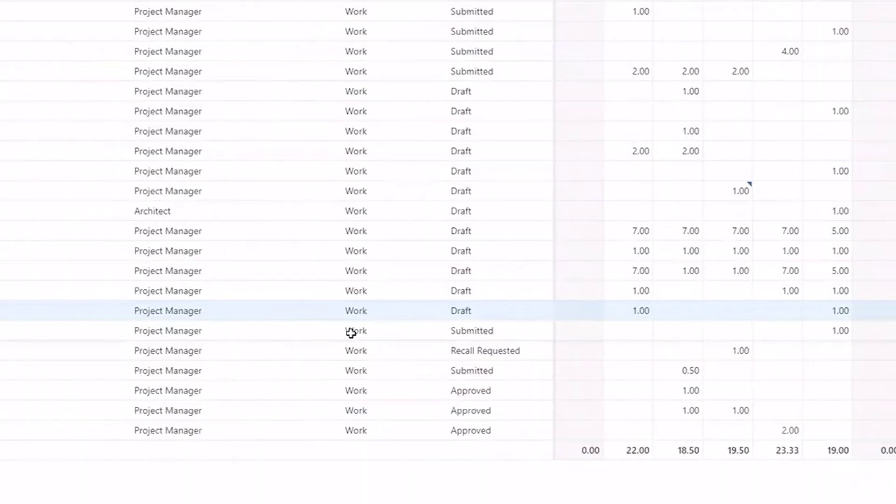
left_click(480, 310)
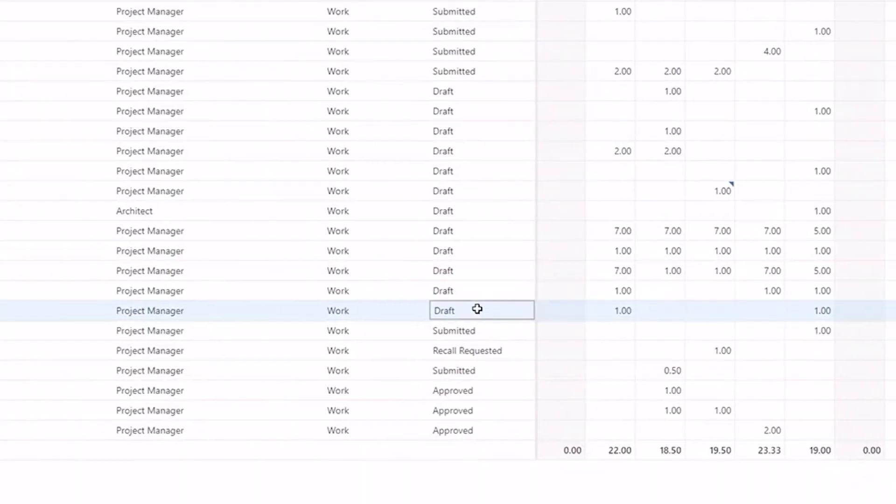
left_click(634, 313)
type("1")
key("Return")
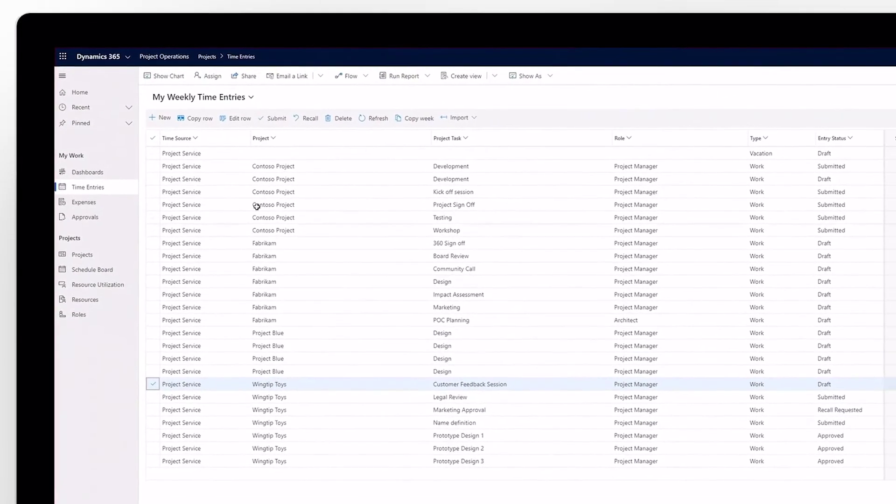
left_click(275, 119)
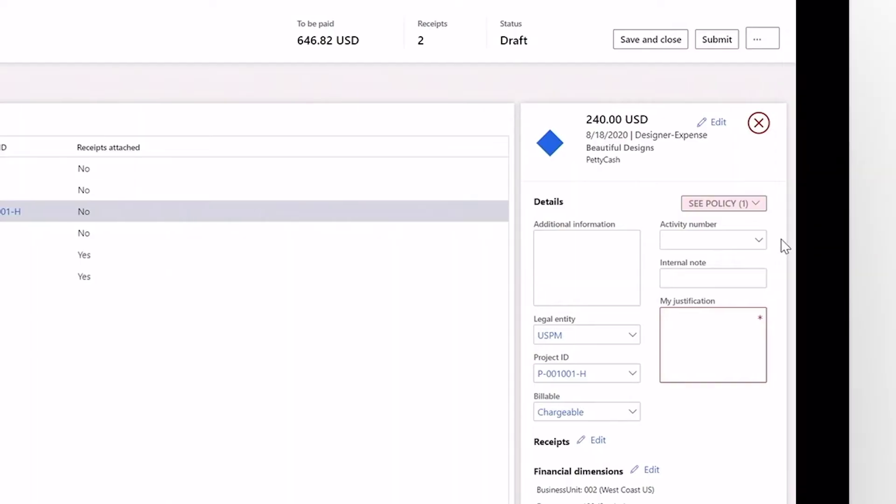
Open the Policy flyout for the 240.00 USD Designer-Expense.
left_click(738, 205)
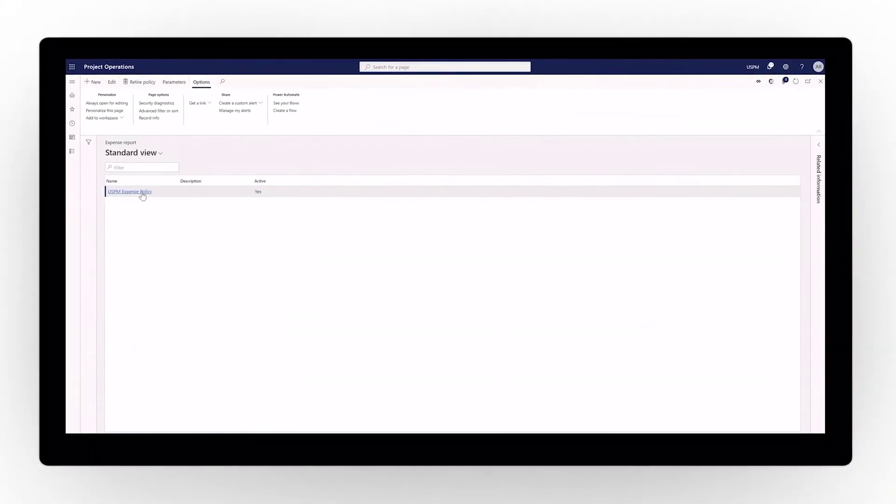
Add a USPM Expense Policy rule that blocks Business class submissions without justification.
left_click(142, 192)
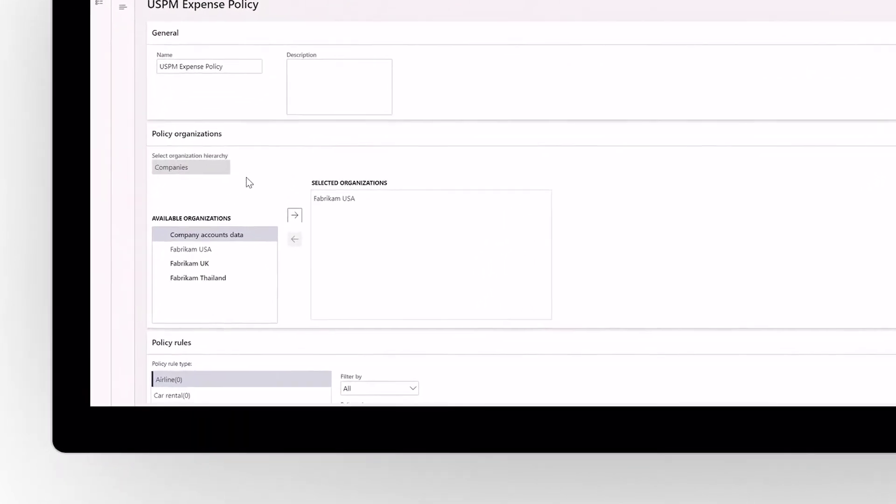
scroll(404, 96, "down", 3)
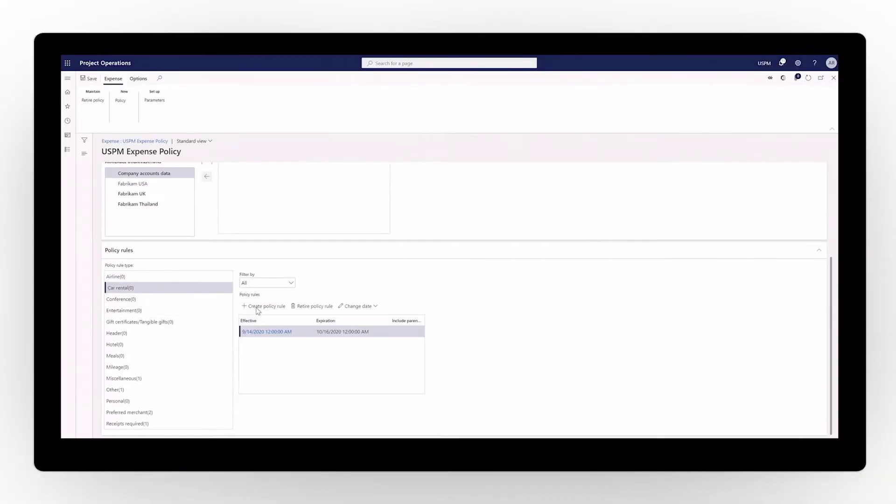
left_click(258, 309)
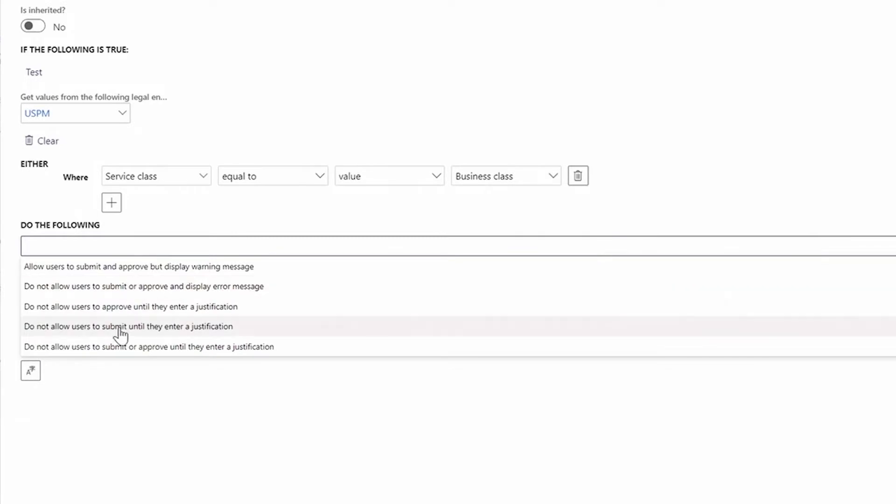
left_click(120, 329)
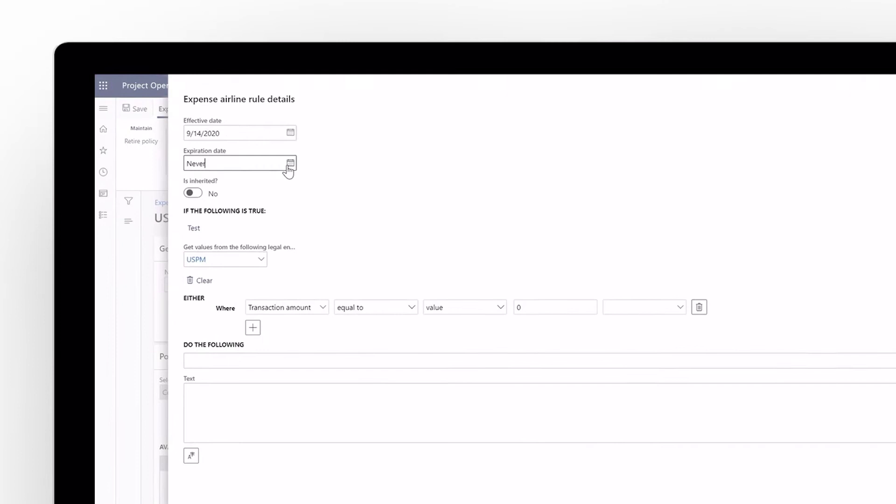
Set the airline rule's expiration date to 12/31/2020.
left_click(289, 164)
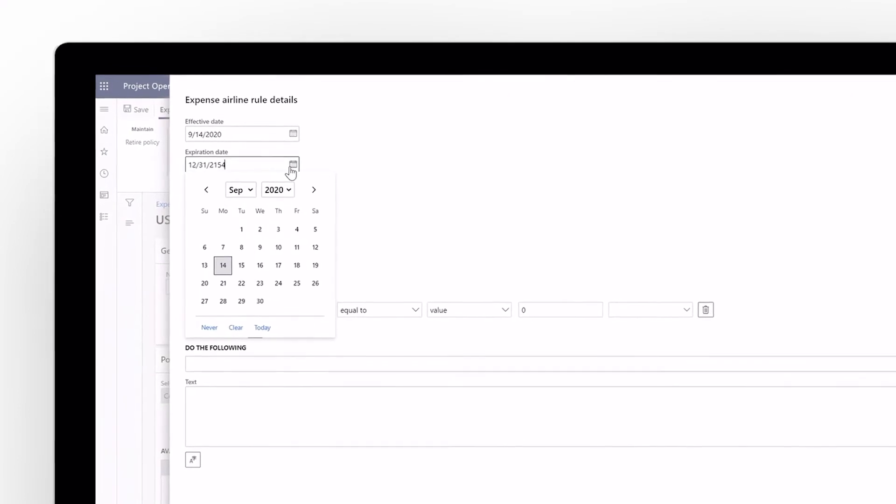
left_click(317, 192)
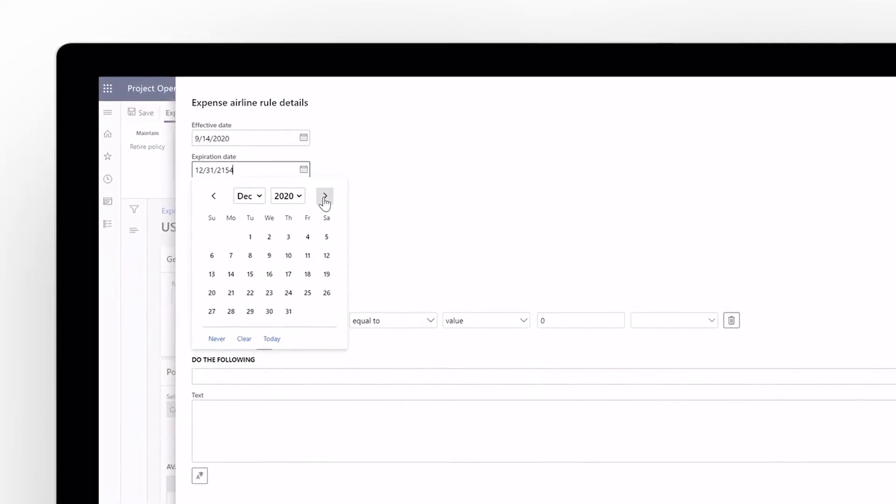
left_click(289, 311)
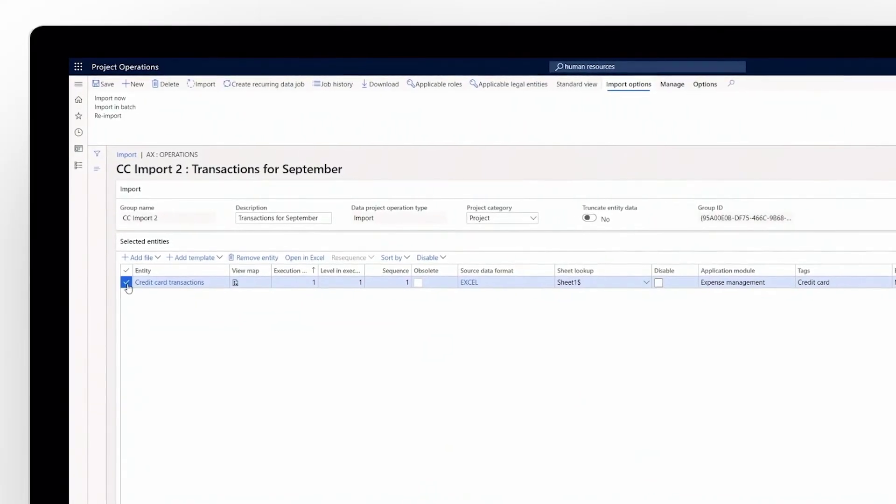
Schedule the September credit card import as a batch job and start a new expense.
left_click(202, 85)
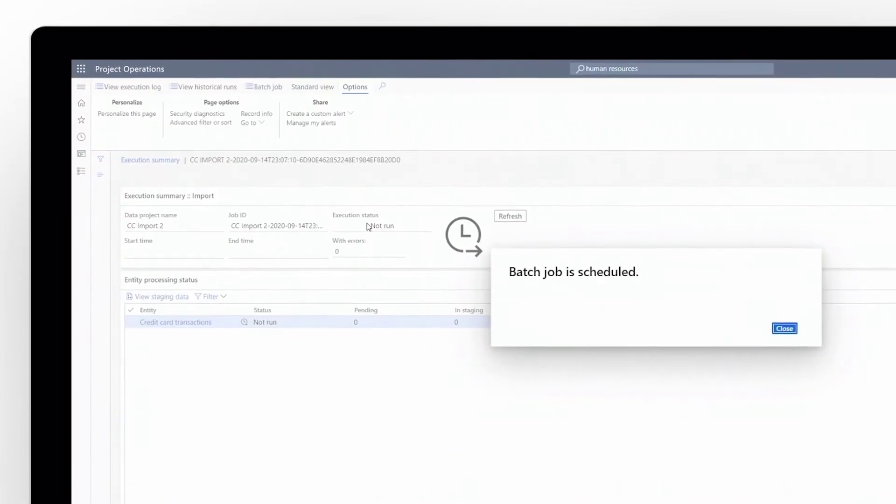
left_click(511, 217)
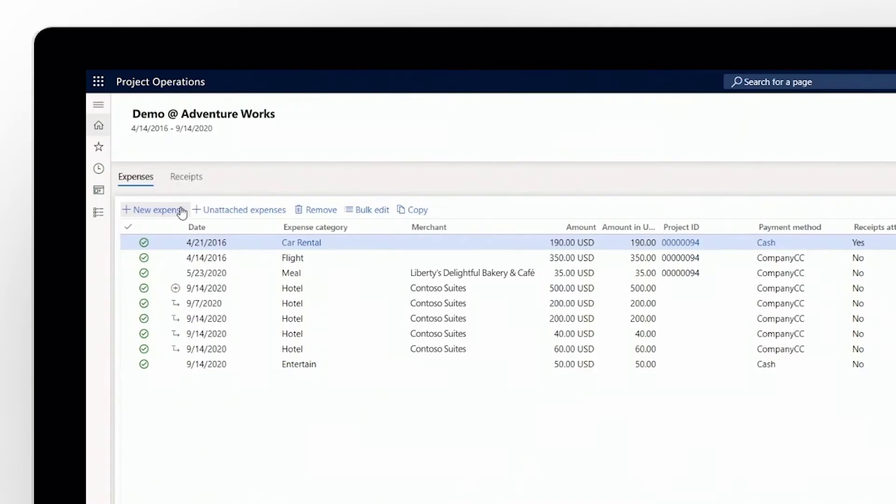
left_click(221, 212)
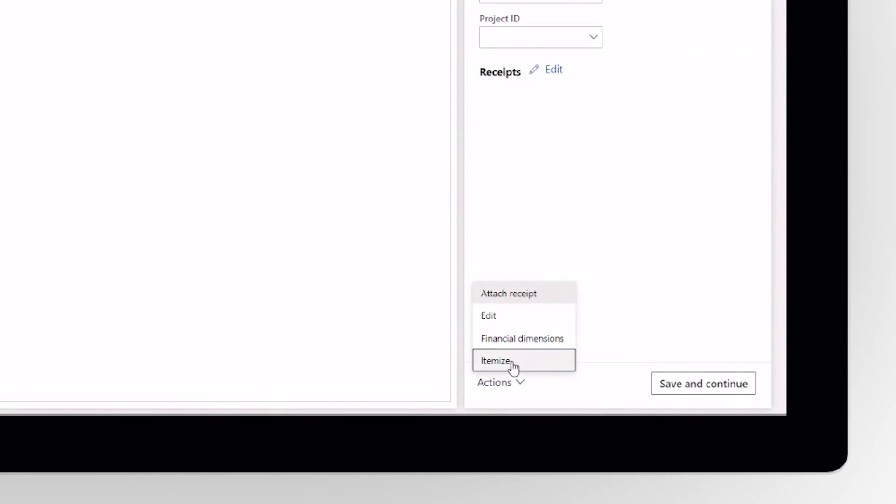
Itemize Room service at 40, add the City Taxi expense, check its policy, and submit.
left_click(513, 360)
type("40")
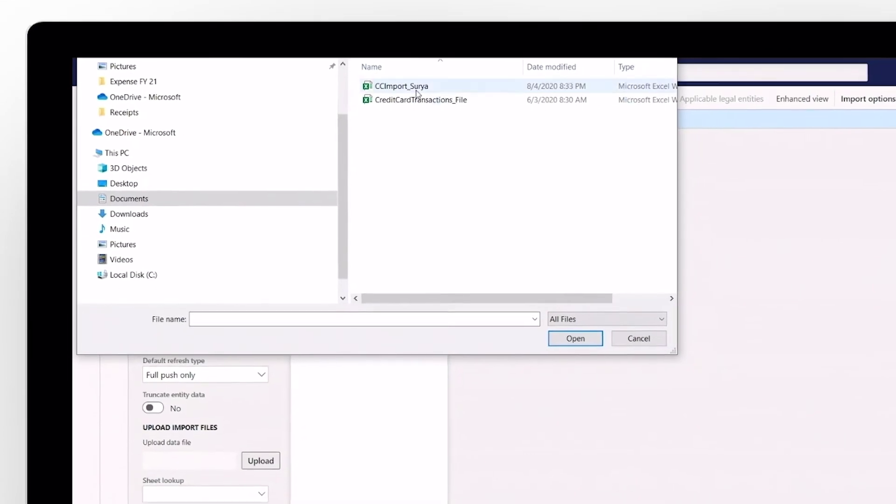
left_click(416, 89)
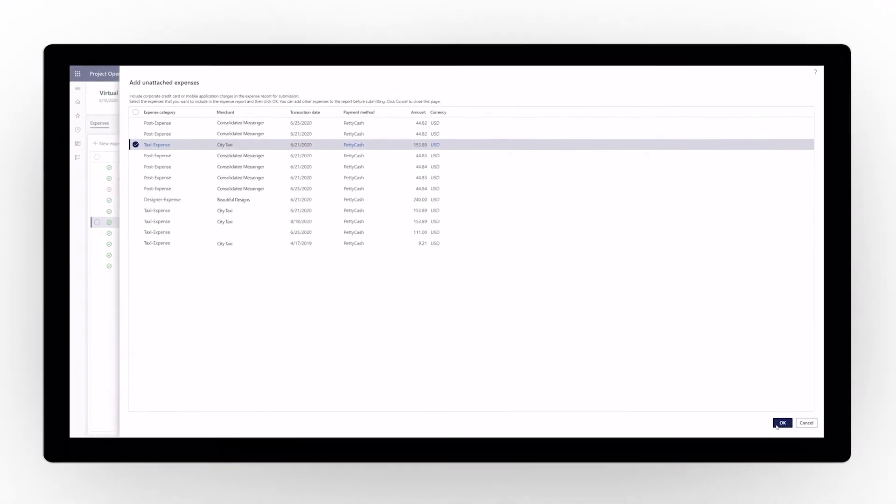
left_click(778, 421)
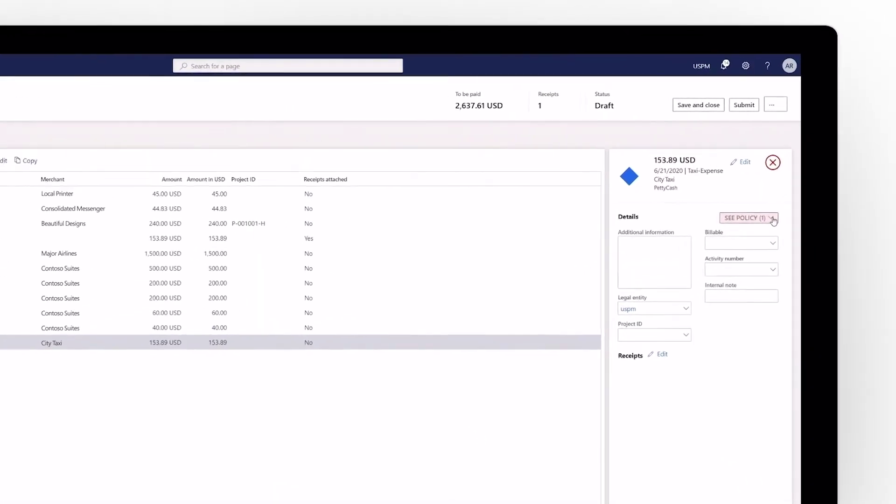
left_click(798, 187)
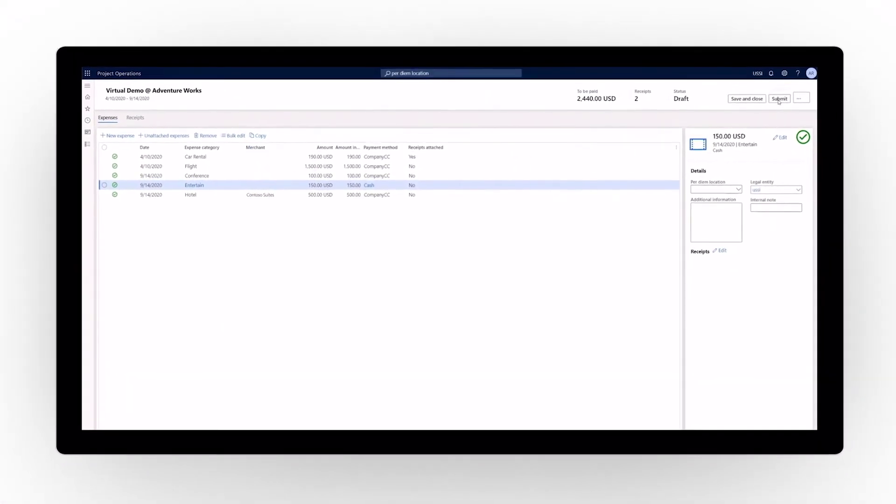
left_click(779, 101)
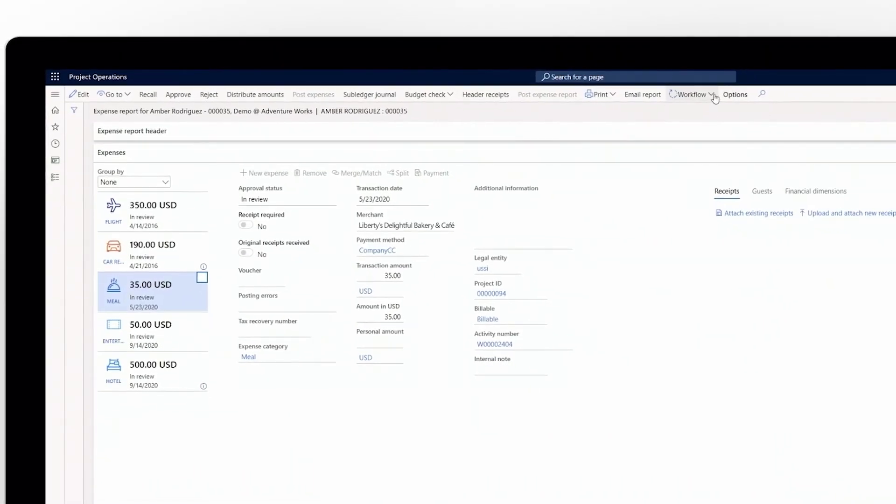
Approve expense report 000035 through Workflow and open it from Approved expense reports.
left_click(691, 93)
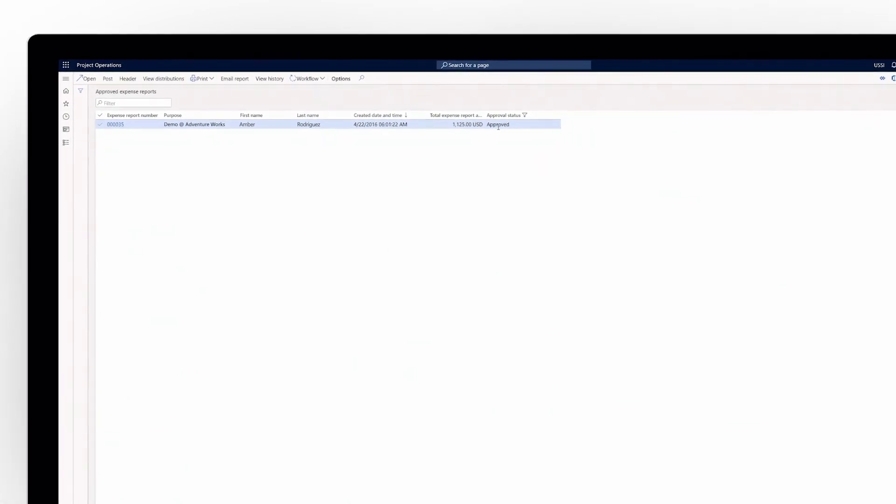
left_click(114, 119)
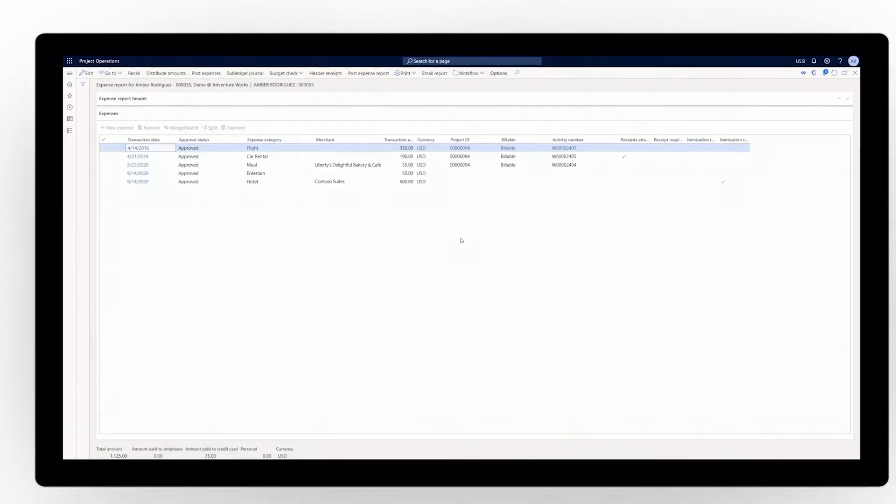